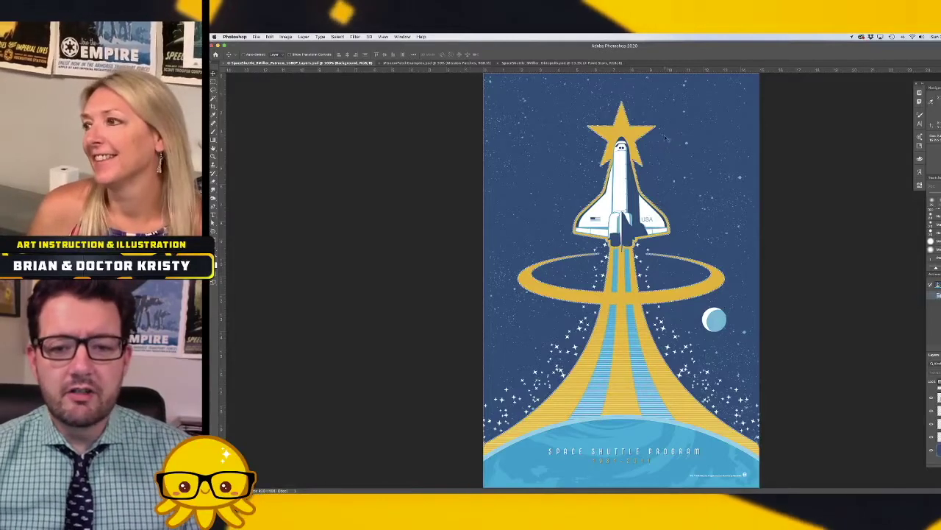
# - Look over the three sample mission patches in the examples document, and return to the space shuttle poster
pyautogui.click(409, 63)
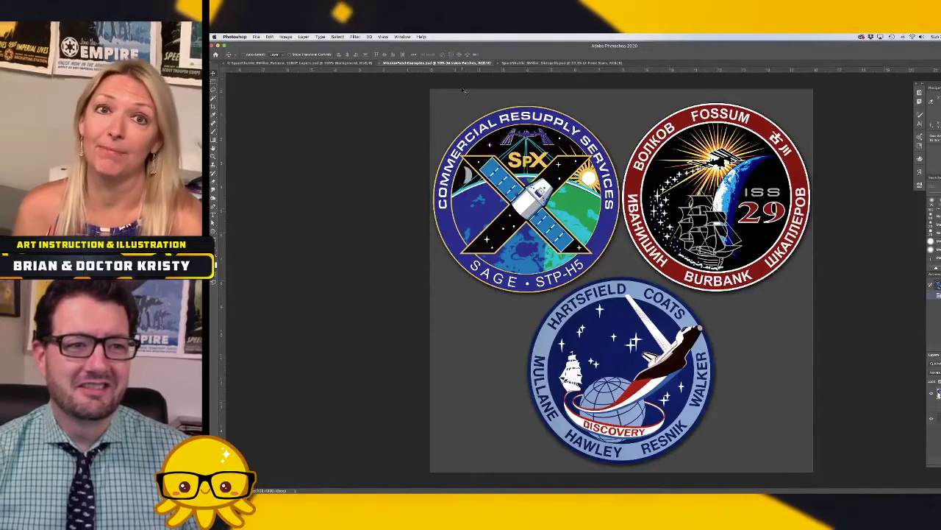
pyautogui.click(344, 64)
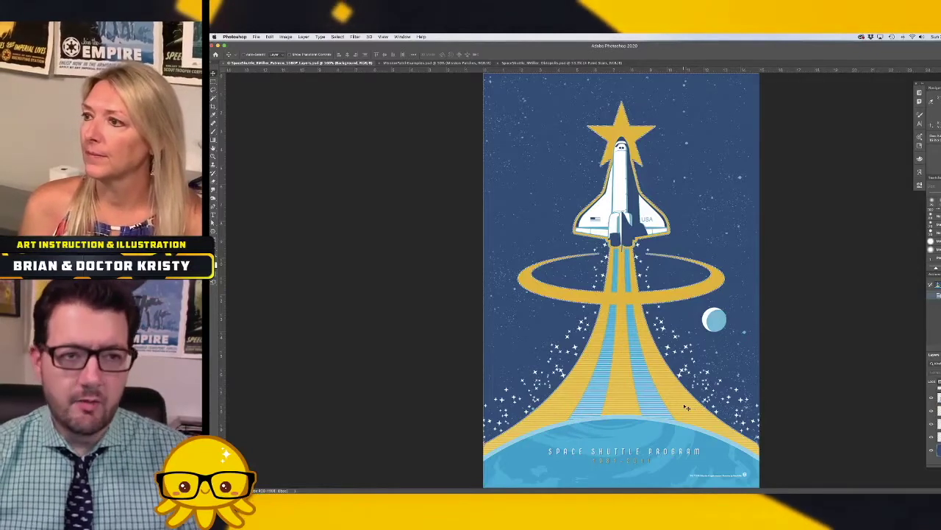
# - Create a new square document of 4800 by 4800 pixels at 300 pixels per inch in RGB Color
pyautogui.click(255, 36)
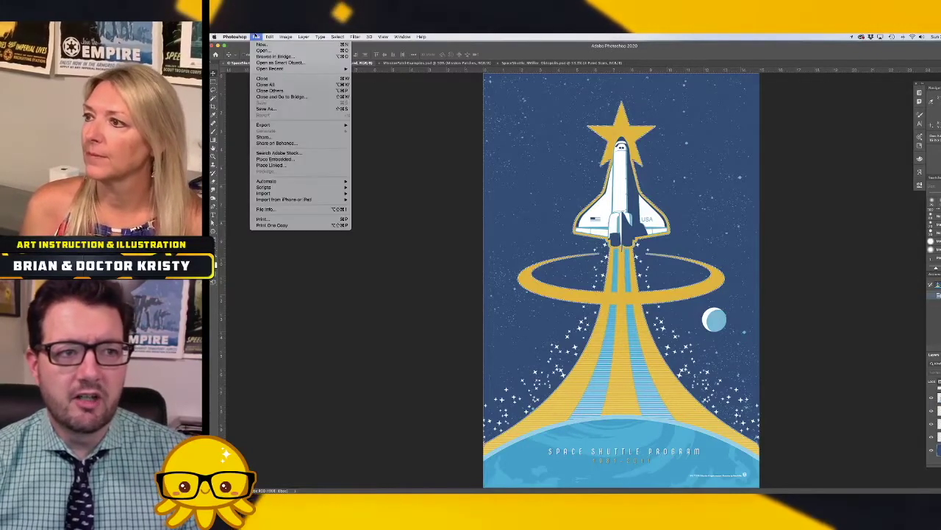
pyautogui.click(262, 44)
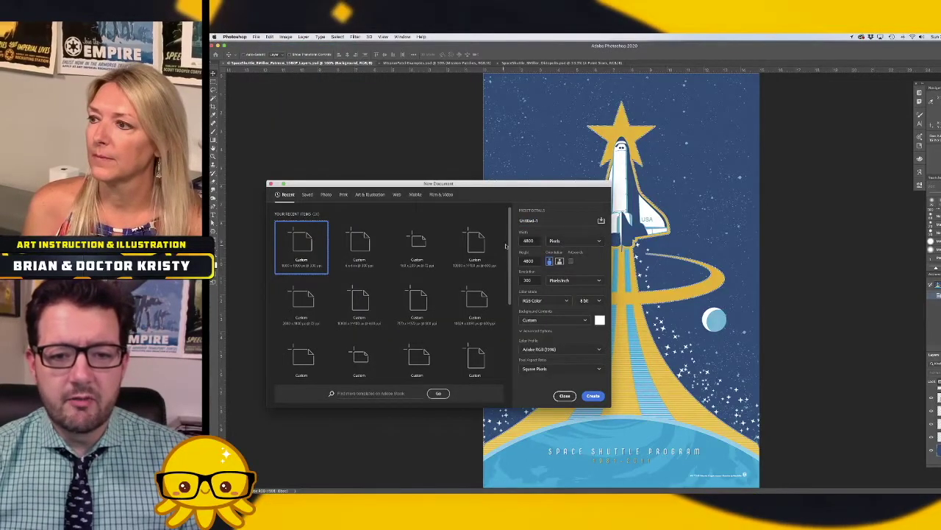
pyautogui.click(570, 240)
pyautogui.click(571, 265)
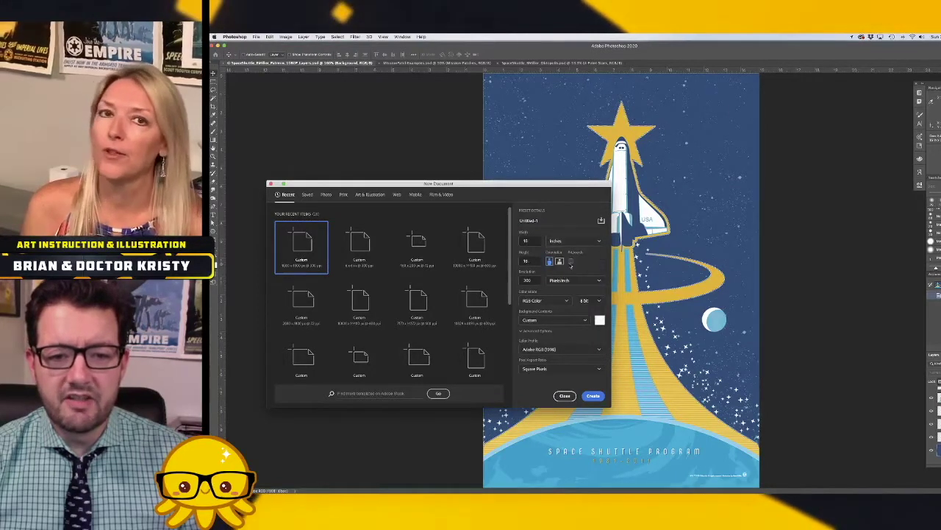
pyautogui.click(567, 242)
pyautogui.click(566, 251)
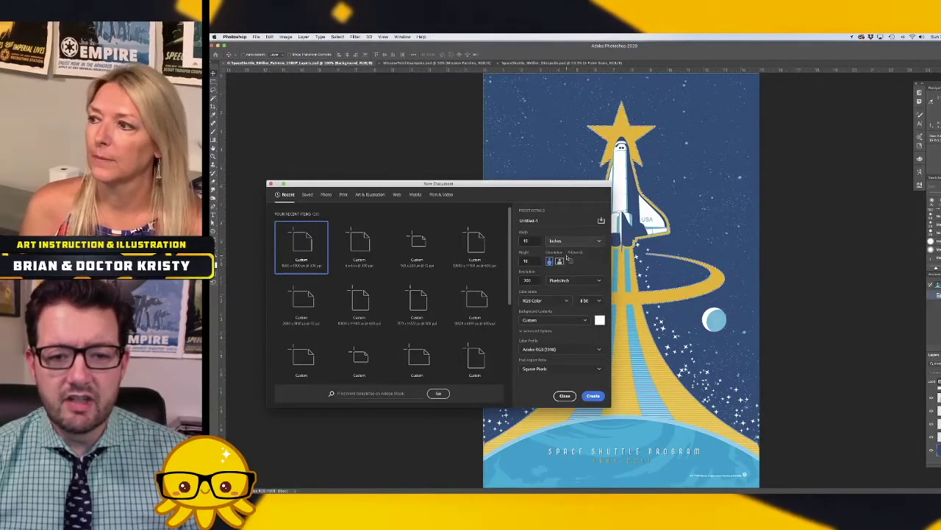
pyautogui.click(535, 243)
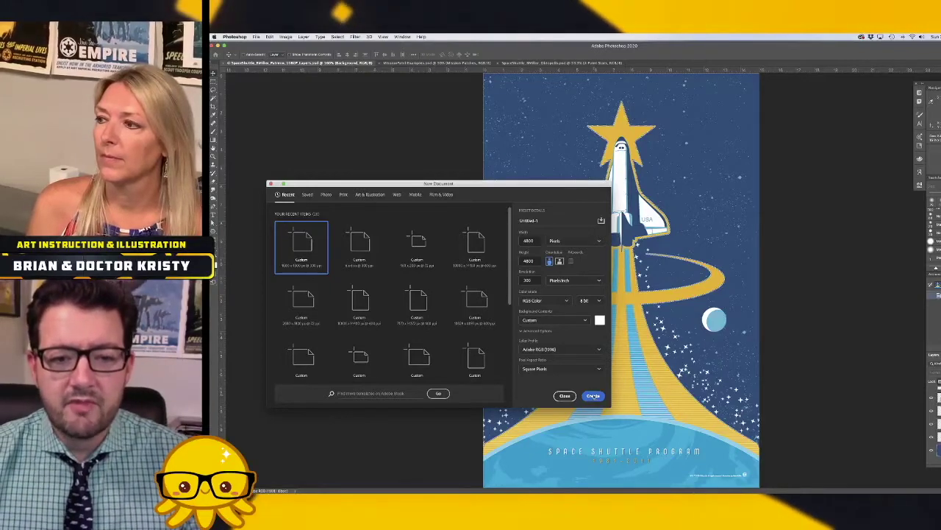
pyautogui.click(593, 396)
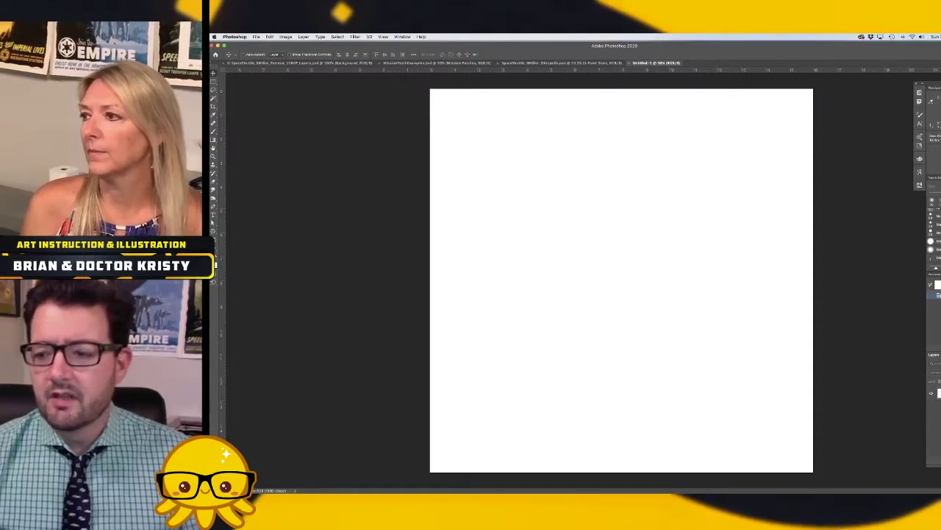
# - Add a new blank layer and set up the Polygon tool to draw in Pixels mode
pyautogui.press('super+shift+alt+n')
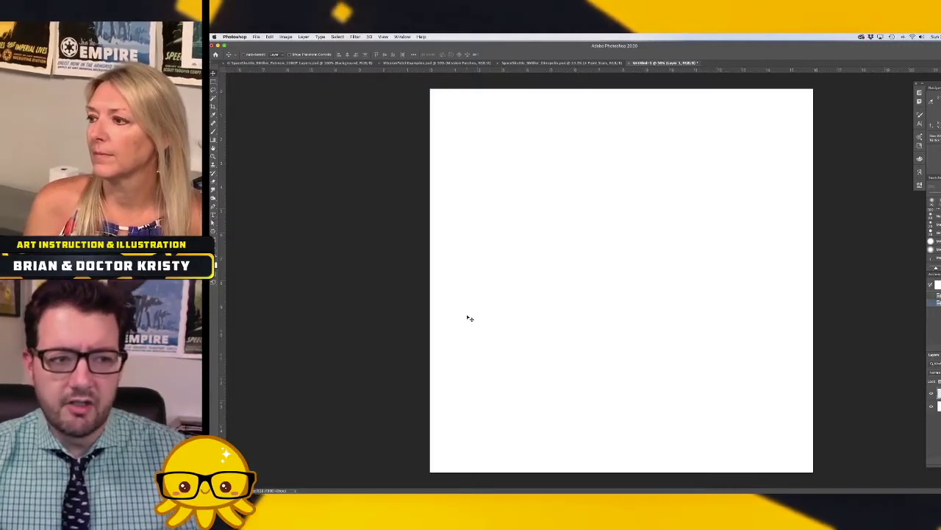
pyautogui.click(213, 232)
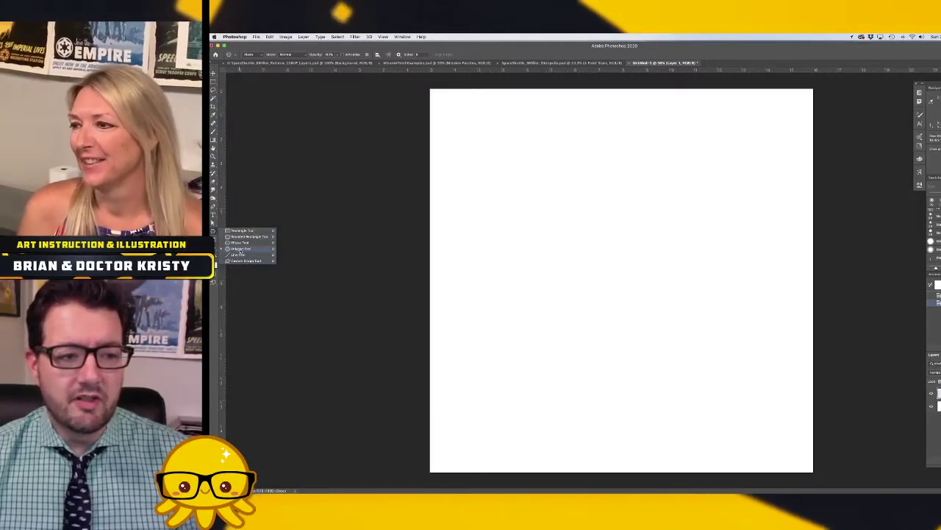
pyautogui.click(240, 249)
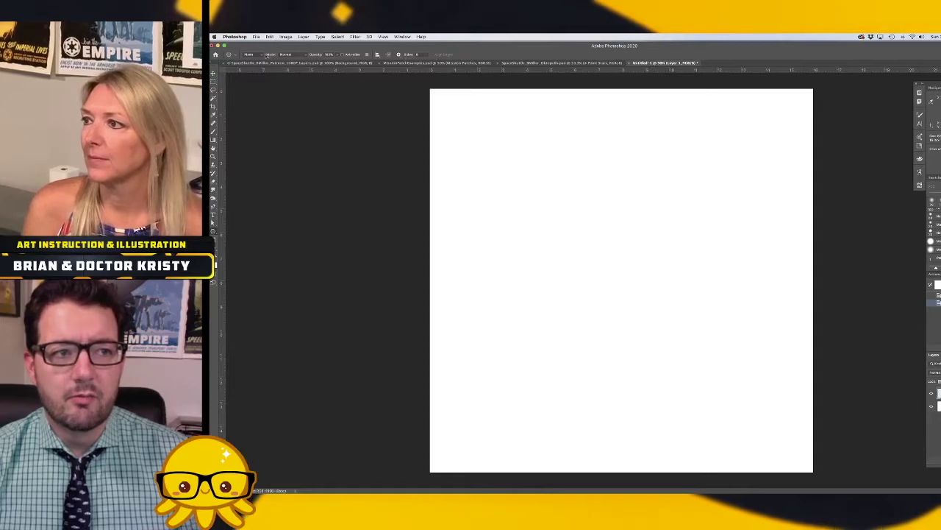
pyautogui.click(259, 55)
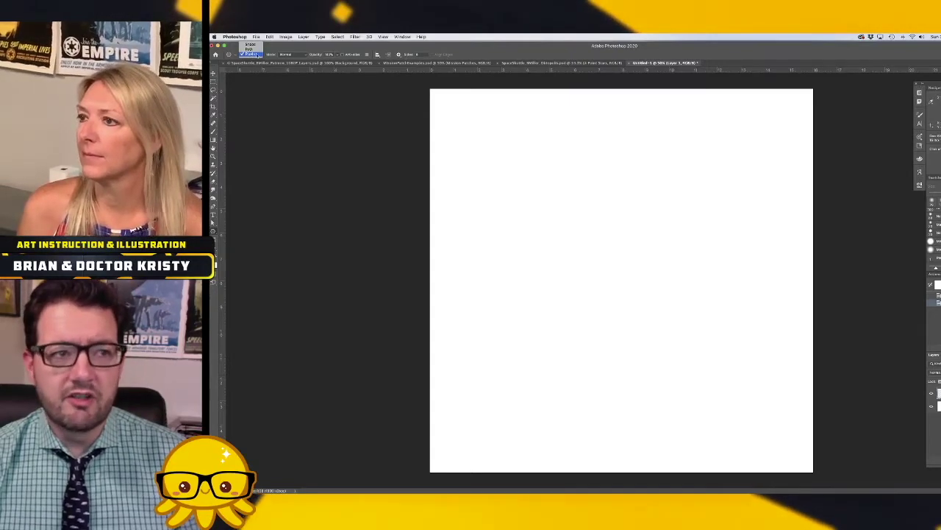
pyautogui.click(250, 55)
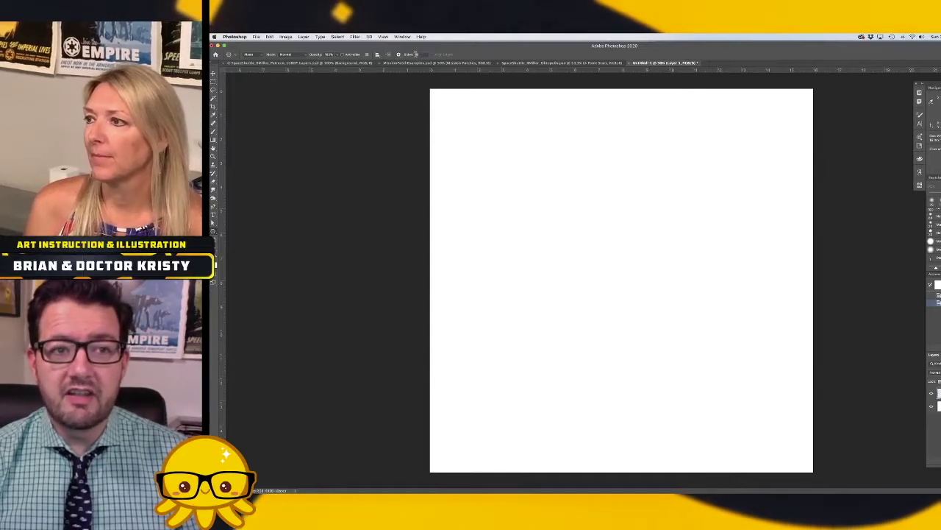
# - Turn on the Star option for the Polygon tool, undoing the trial shape drawn on the canvas
pyautogui.click(398, 55)
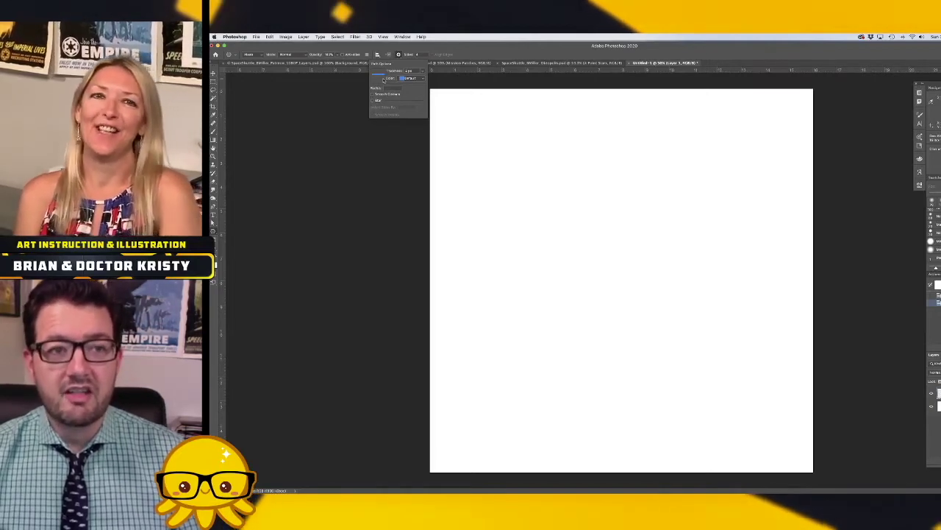
pyautogui.moveTo(461, 104); pyautogui.dragTo(468, 190)
pyautogui.hotkey('ctrl', 'z')
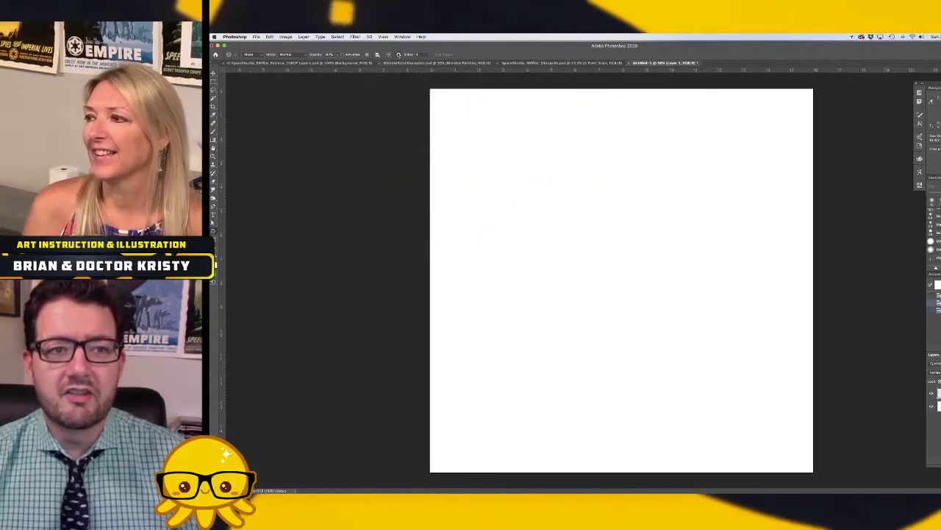
pyautogui.click(397, 54)
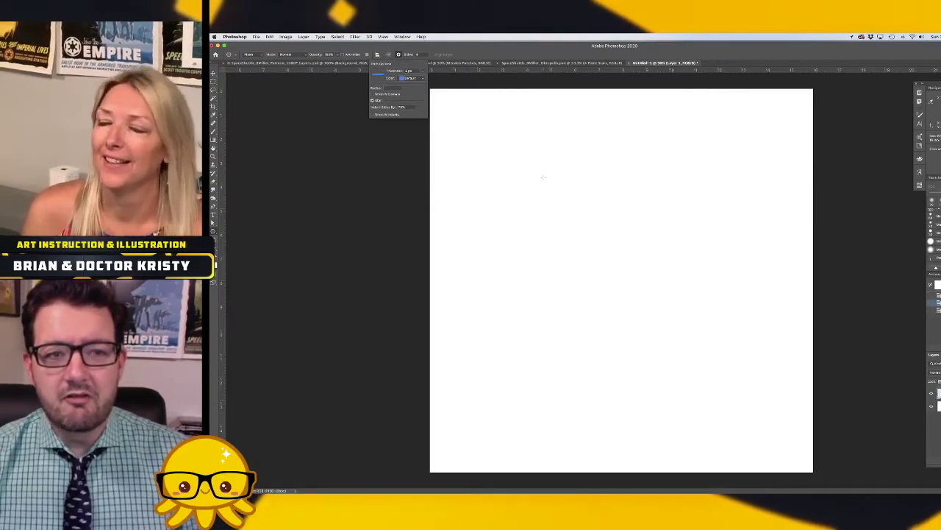
# - Try a large four-pointed star, compare it with the stars in the ISS 29 patch up close, and undo it
pyautogui.moveTo(550, 180); pyautogui.dragTo(629, 184)
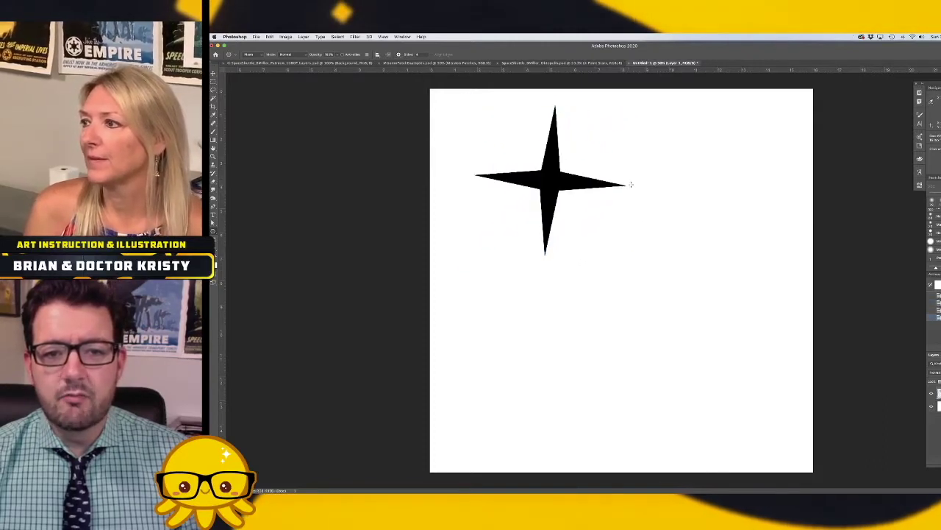
pyautogui.click(407, 64)
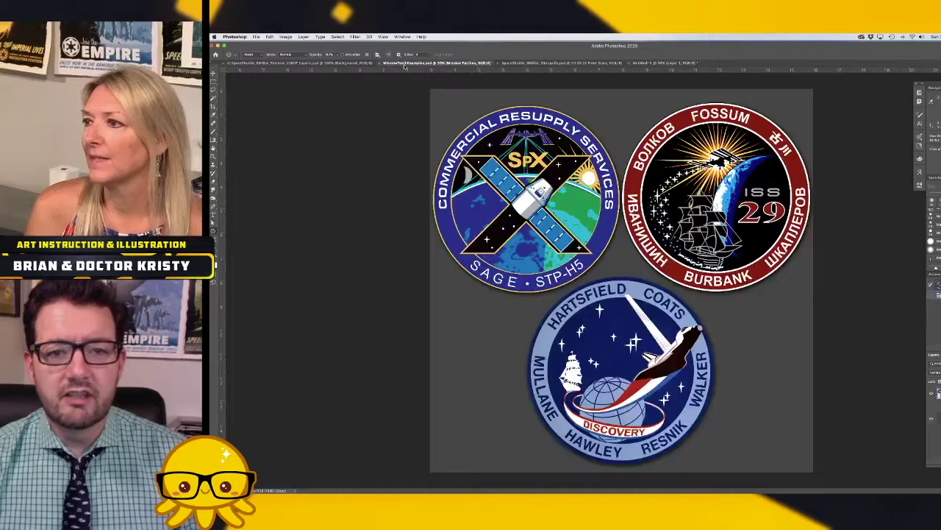
pyautogui.press('z')
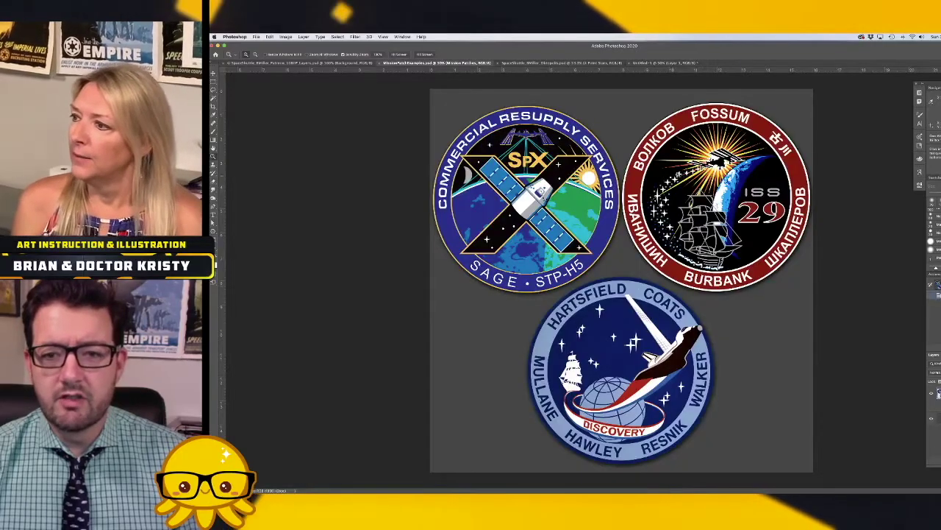
pyautogui.moveTo(676, 177); pyautogui.dragTo(676, 178)
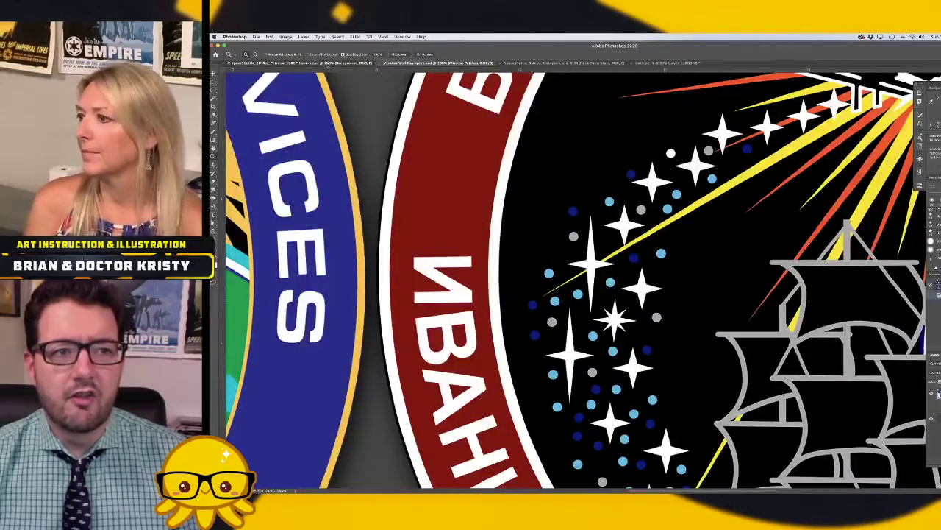
pyautogui.click(684, 63)
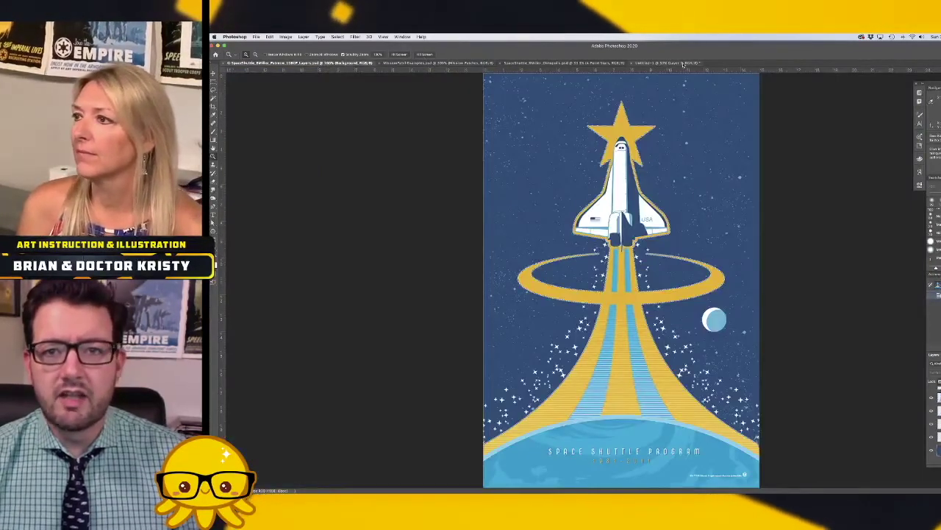
pyautogui.click(683, 63)
pyautogui.press('super+z')
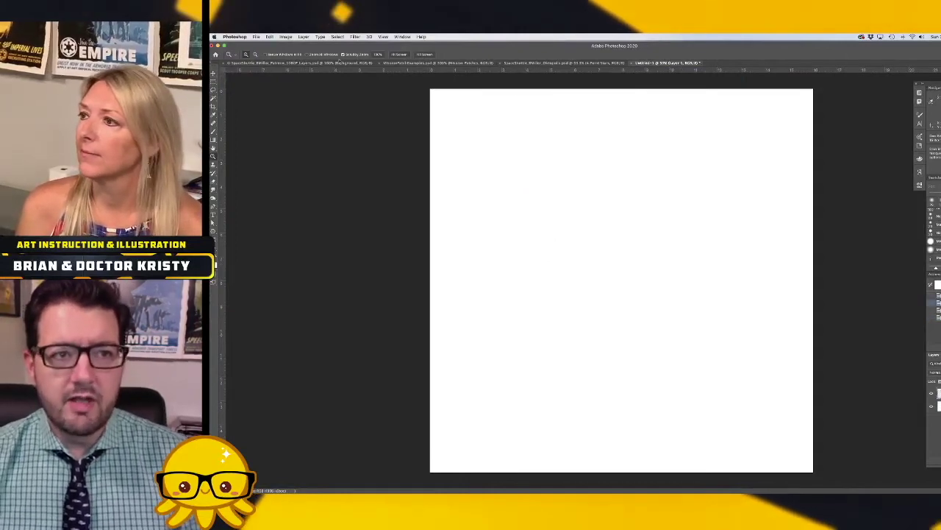
# - Try a four-pointed star with a different side indent, and undo it
pyautogui.press('u')
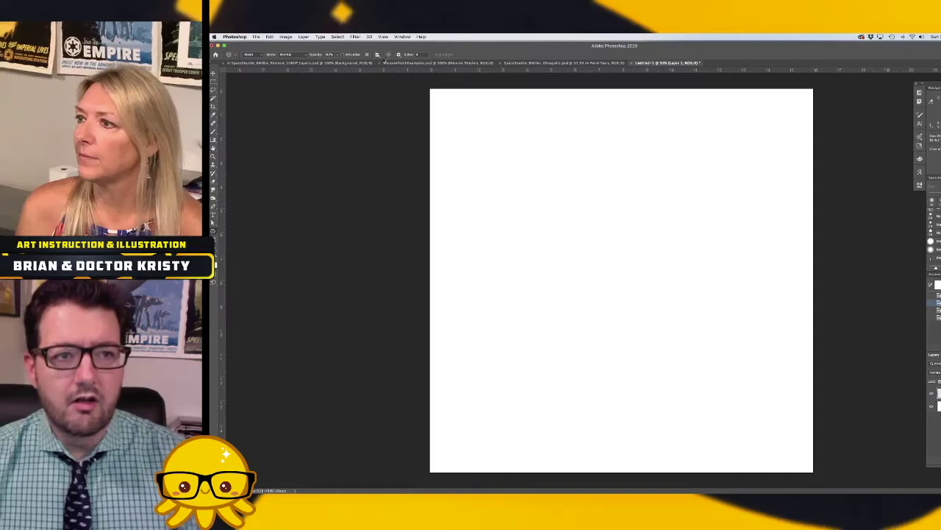
pyautogui.click(398, 55)
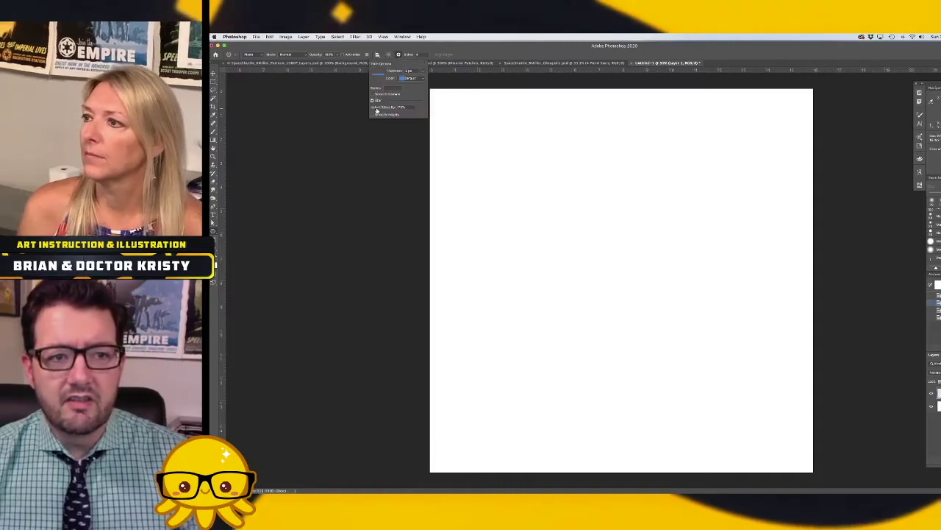
pyautogui.moveTo(406, 107); pyautogui.dragTo(390, 108)
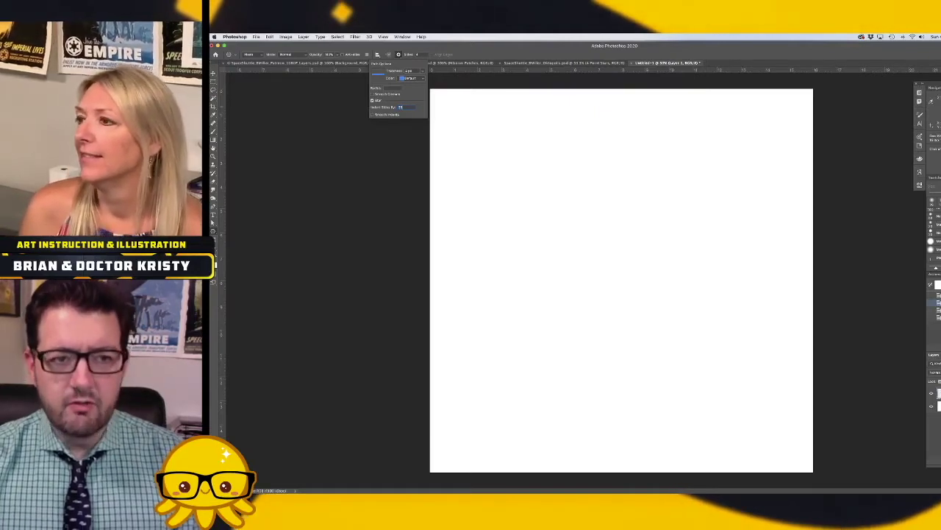
pyautogui.moveTo(573, 193); pyautogui.dragTo(622, 257)
pyautogui.press('super+z')
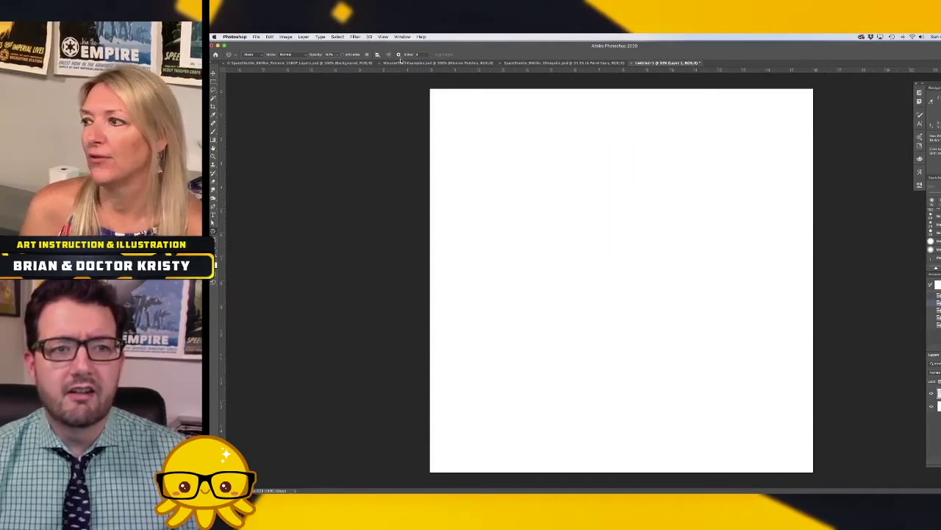
# - Set the side indent to 45% and draw an upright four-pointed star about 3 inches across in the canvas's upper-left area
pyautogui.click(399, 55)
pyautogui.doubleClick(402, 108)
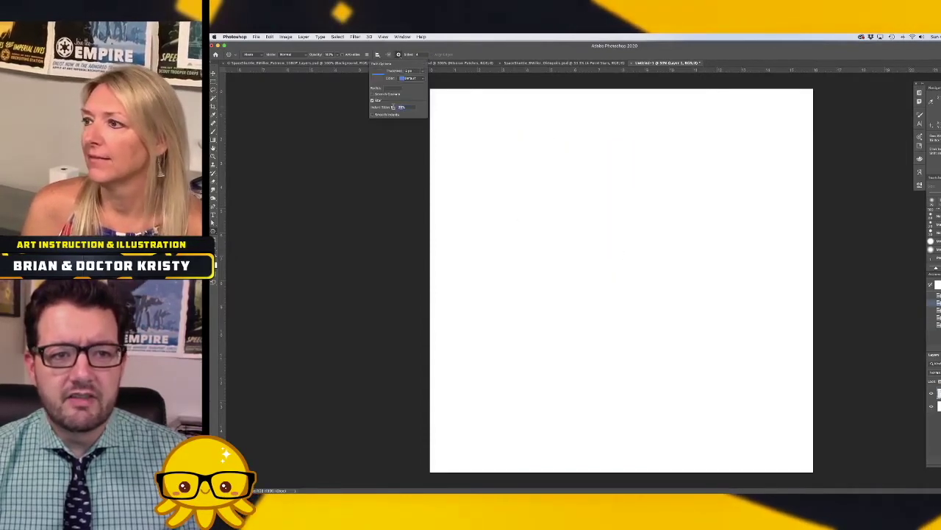
pyautogui.write('45')
pyautogui.press('Tab')
pyautogui.moveTo(564, 208); pyautogui.dragTo(564, 173)
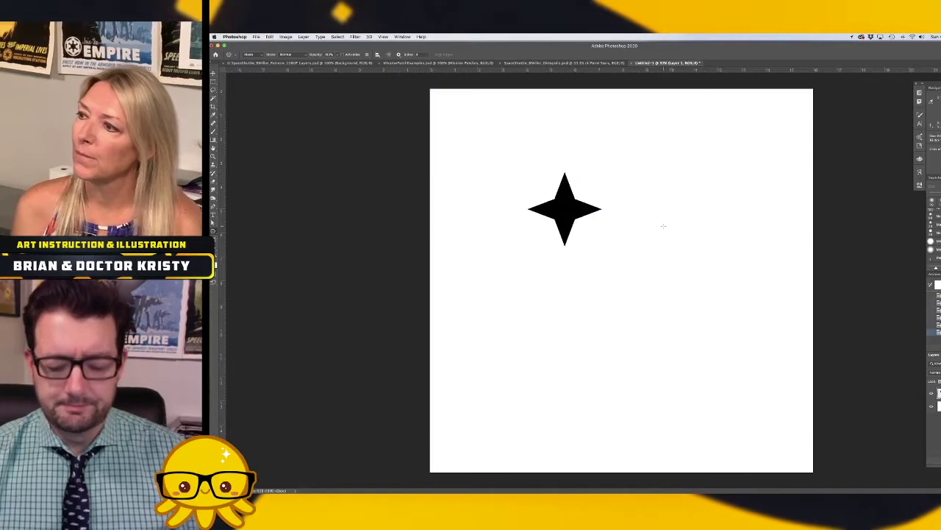
# - Move the star about 2.4 inches left and 1.2 inches up, toward the canvas's upper-left corner
pyautogui.press('v')
pyautogui.moveTo(562, 206); pyautogui.dragTo(504, 177)
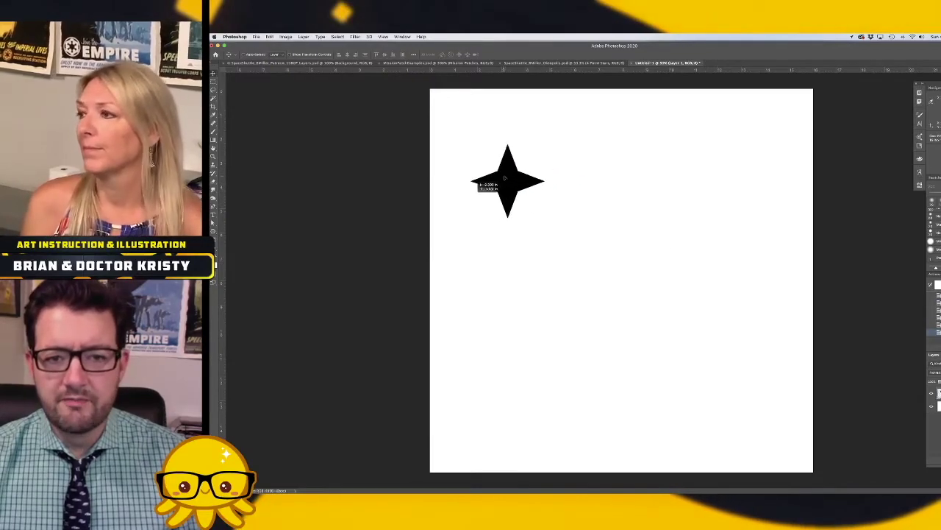